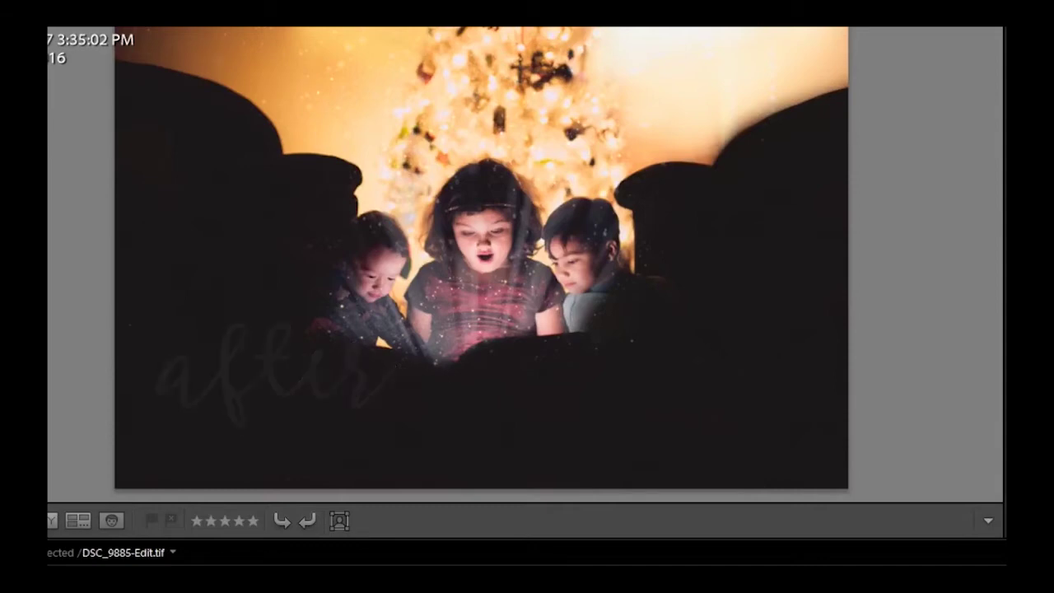
key("Right")
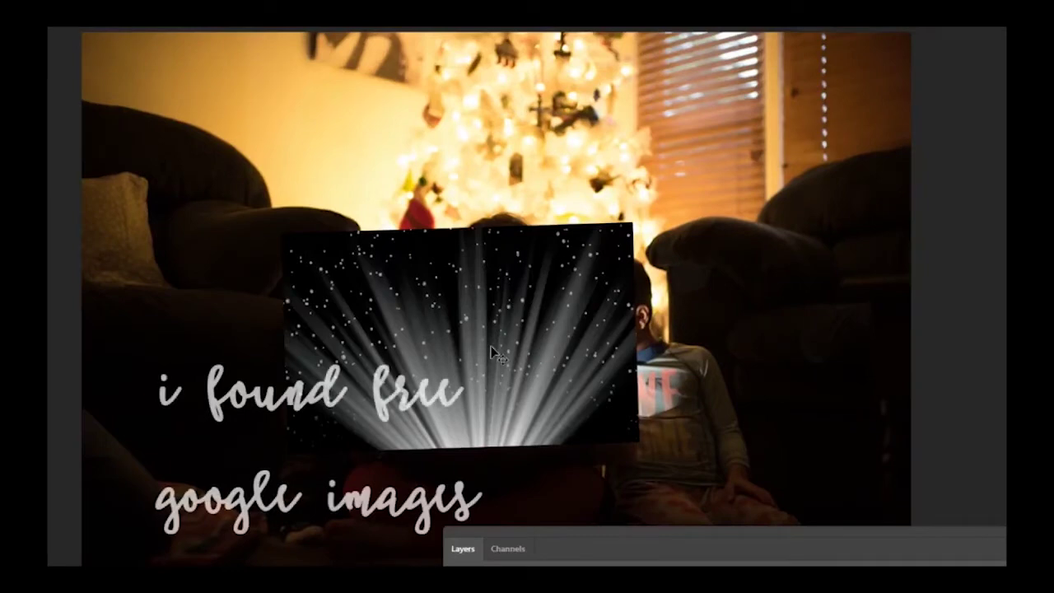
Position the light-ray image over the children and the open book.
left_click_drag(490, 346, 202, 231)
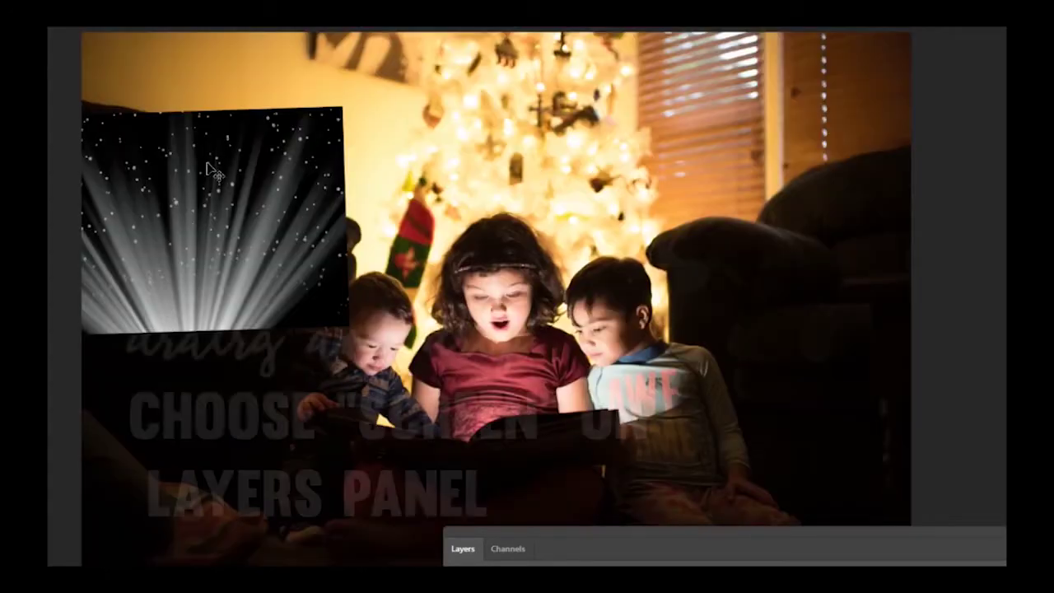
left_click_drag(206, 167, 500, 276)
Set the light-ray layer's blend mode to Screen after trying Linear Dodge (Add).
left_click_drag(659, 533, 1007, 83)
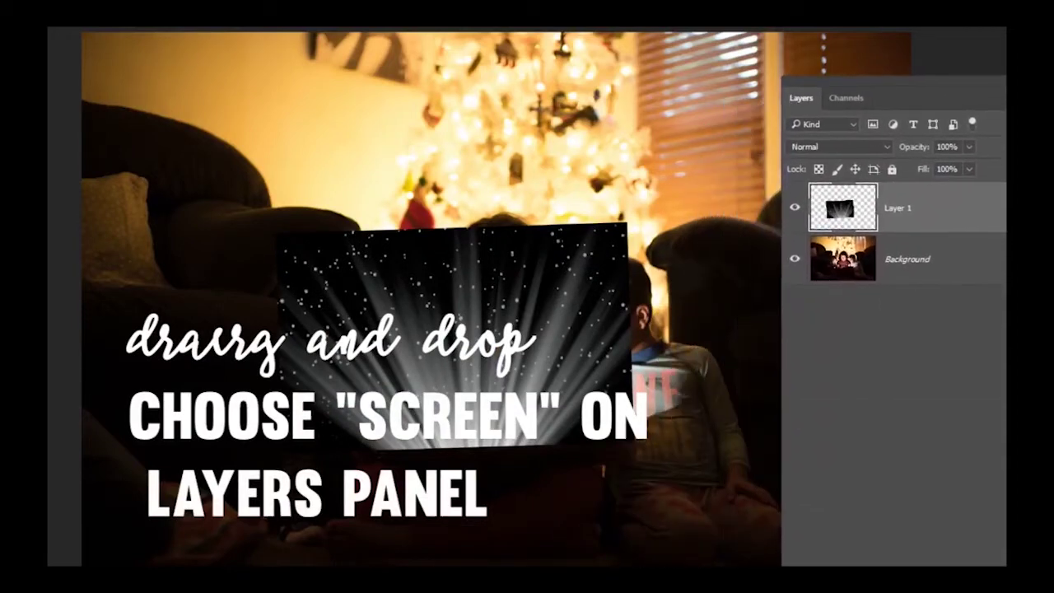
left_click(840, 146)
left_click(846, 280)
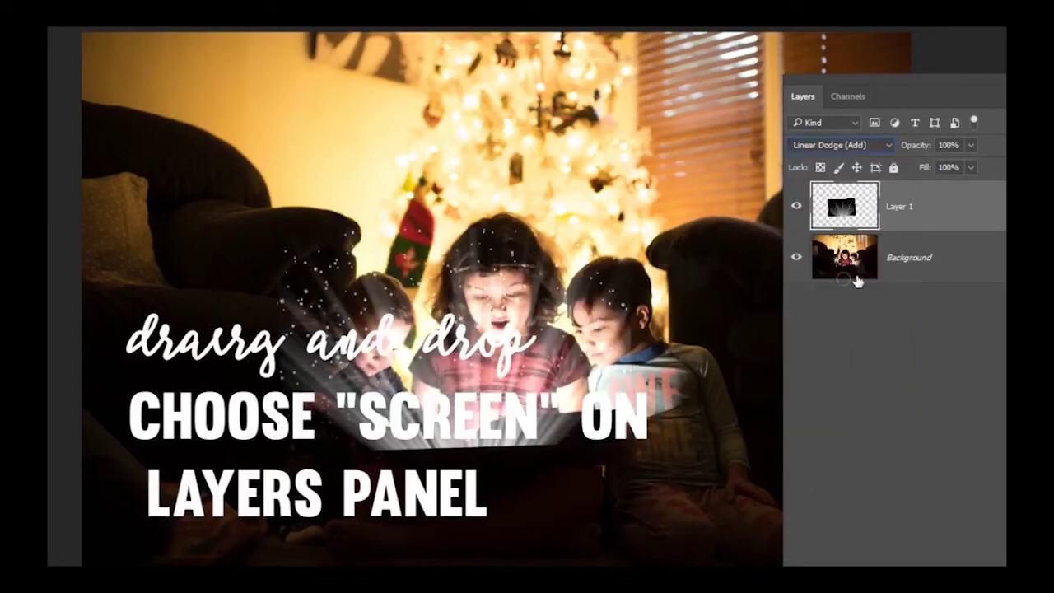
left_click(841, 146)
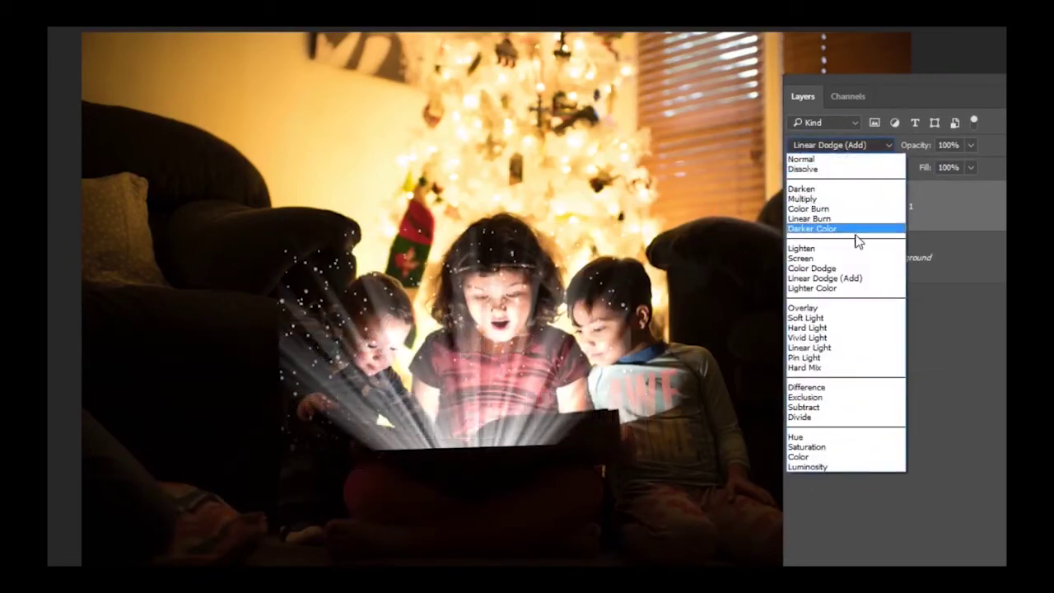
left_click(836, 258)
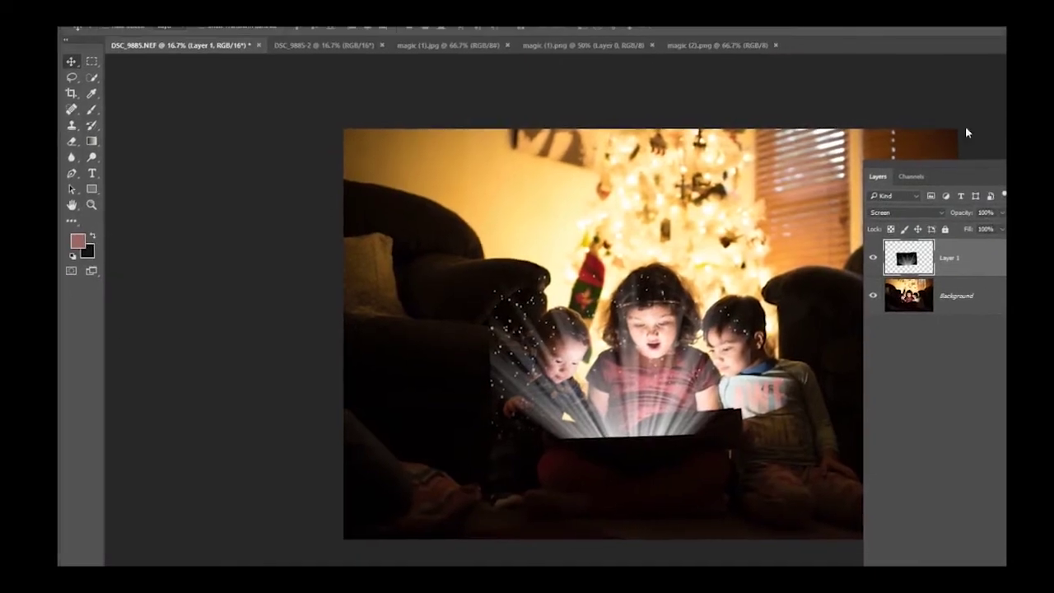
Erase the light rays over the faces, around the outer edges and below the book with a soft 448 px Eraser at 0% hardness.
left_click(73, 142)
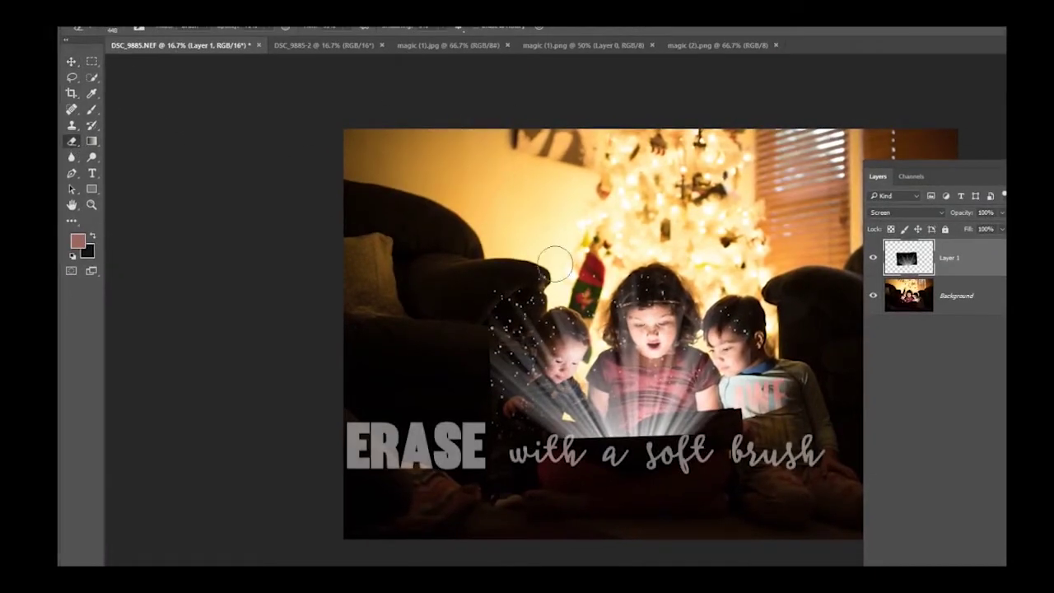
left_click(124, 31)
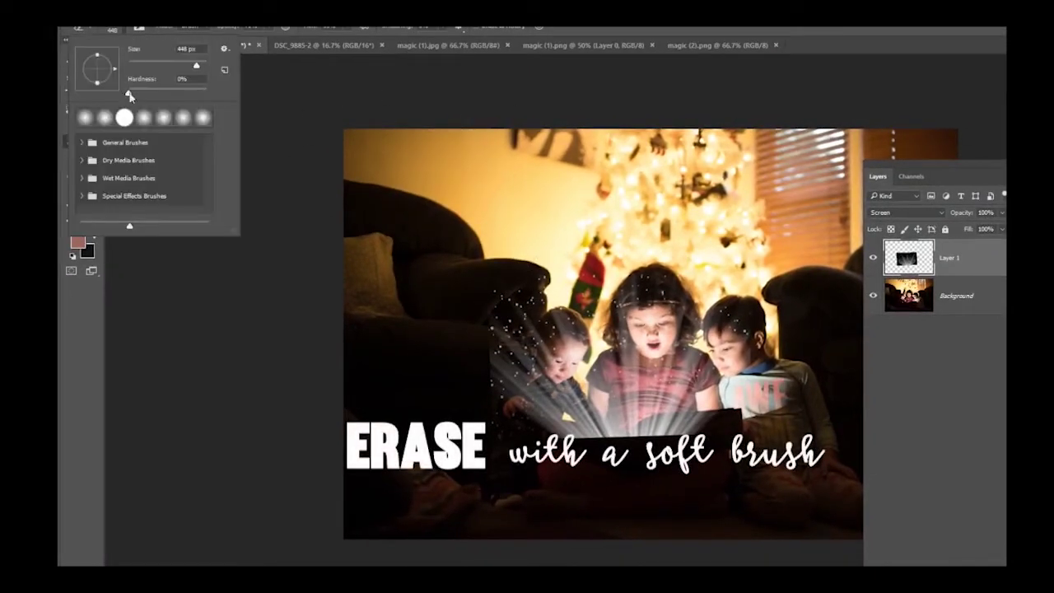
left_click(145, 120)
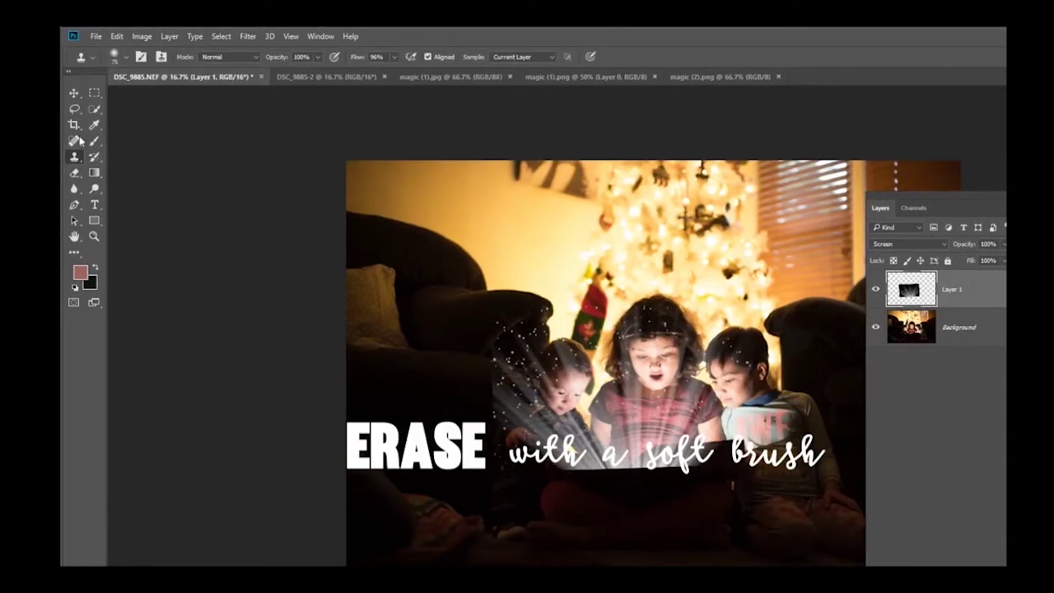
left_click(82, 175)
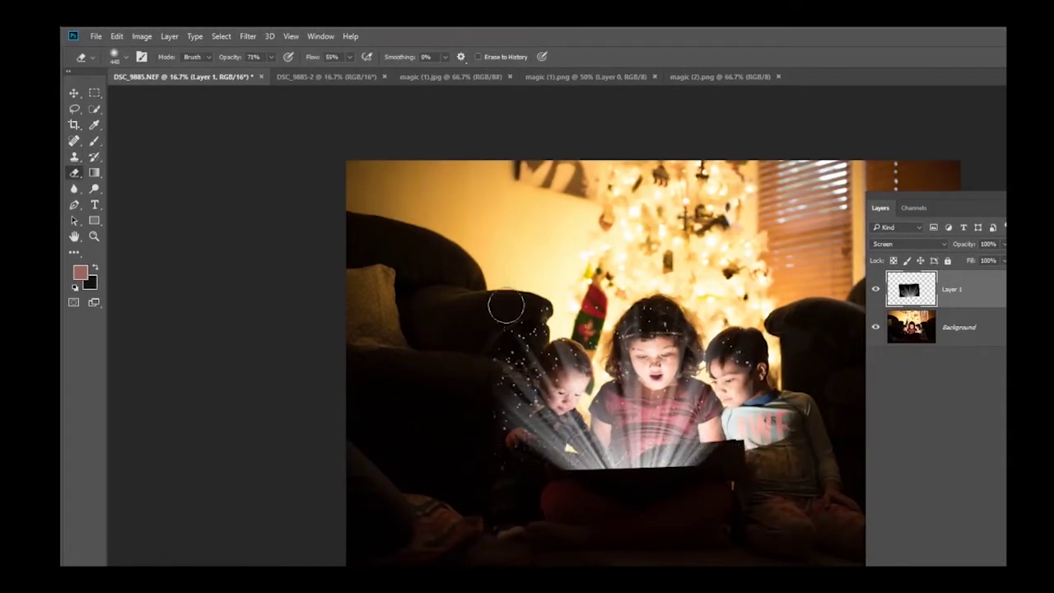
mouse_move(692, 292)
left_mouse_down()
mouse_move(765, 303)
mouse_move(654, 301)
mouse_move(691, 309)
mouse_move(645, 357)
mouse_move(660, 326)
mouse_move(656, 363)
left_mouse_up()
left_click_drag(733, 377, 728, 384)
left_click_drag(557, 374, 556, 396)
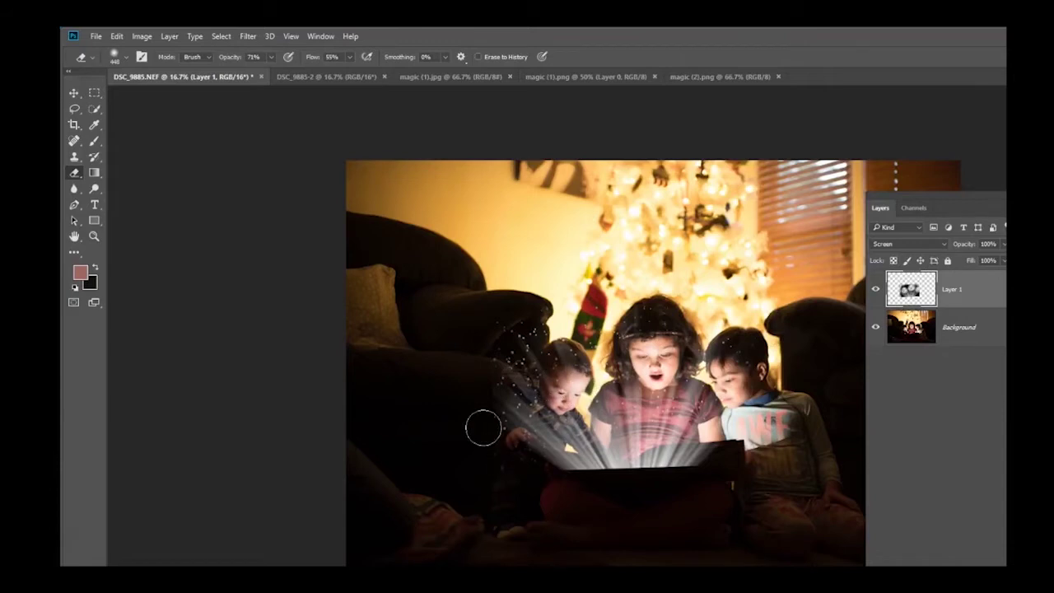
left_click_drag(477, 426, 505, 405)
mouse_move(577, 487)
left_mouse_down()
mouse_move(616, 487)
mouse_move(542, 474)
mouse_move(640, 484)
mouse_move(618, 478)
mouse_move(725, 454)
mouse_move(640, 484)
mouse_move(533, 470)
mouse_move(663, 475)
left_mouse_up()
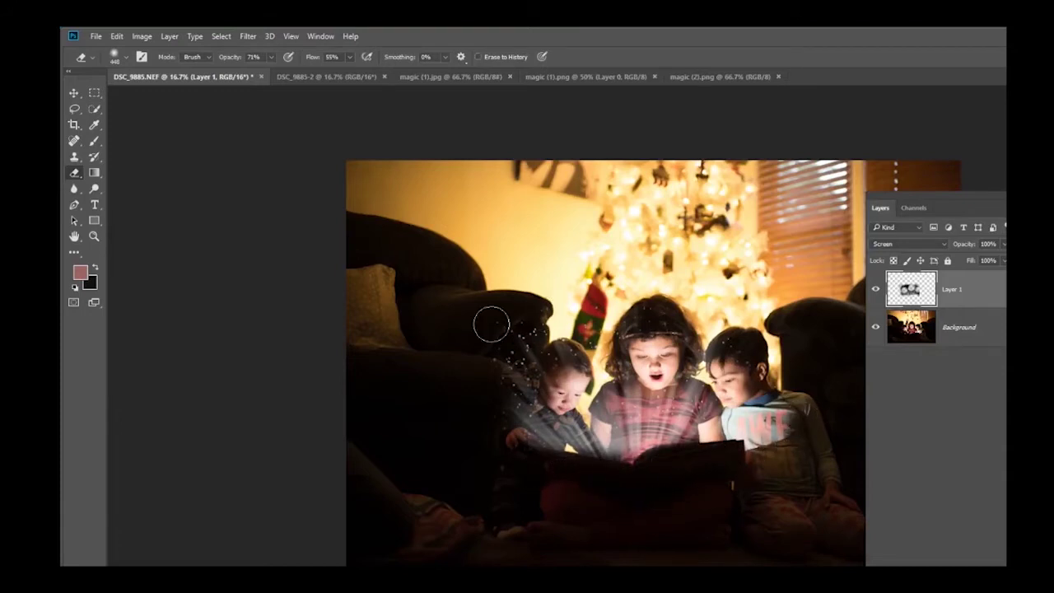
mouse_move(520, 340)
left_mouse_down()
mouse_move(488, 411)
mouse_move(494, 445)
left_mouse_up()
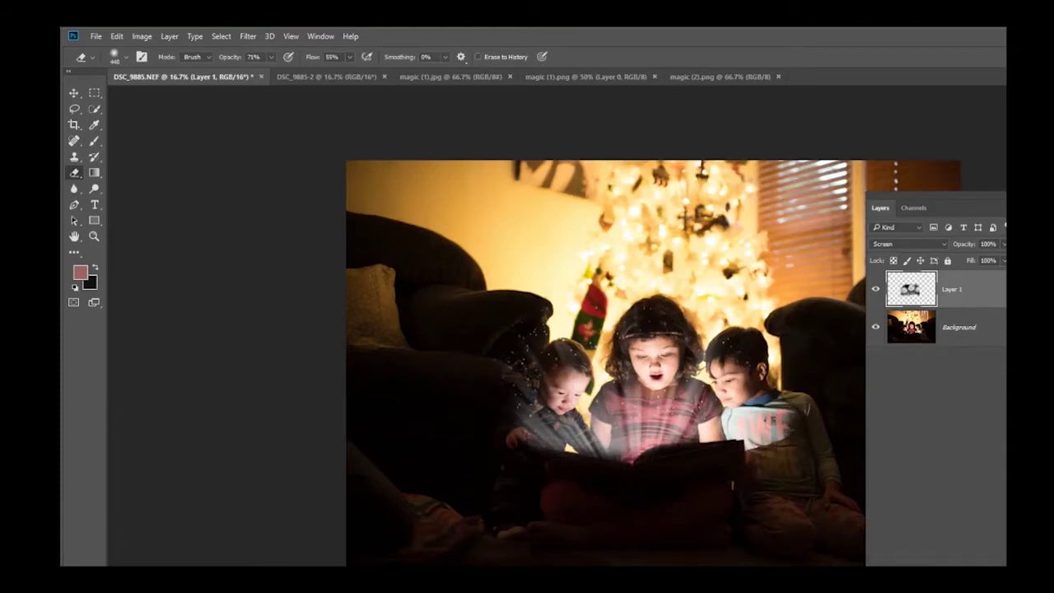
Copy the entire starfield from magic (2).png and paste it as a new layer into DSC_9885.NEF.
left_click(570, 76)
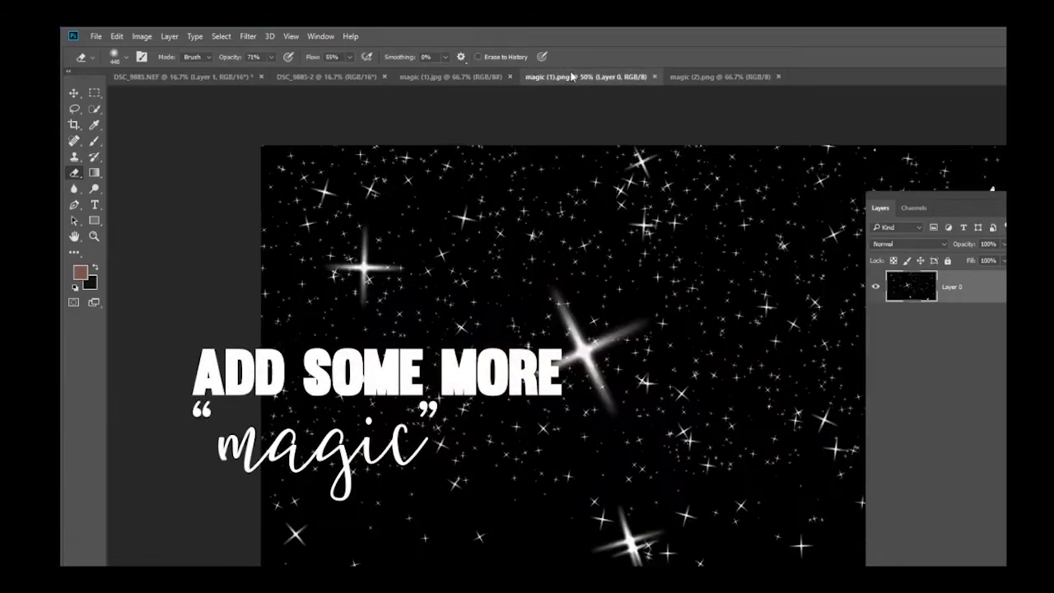
left_click(697, 75)
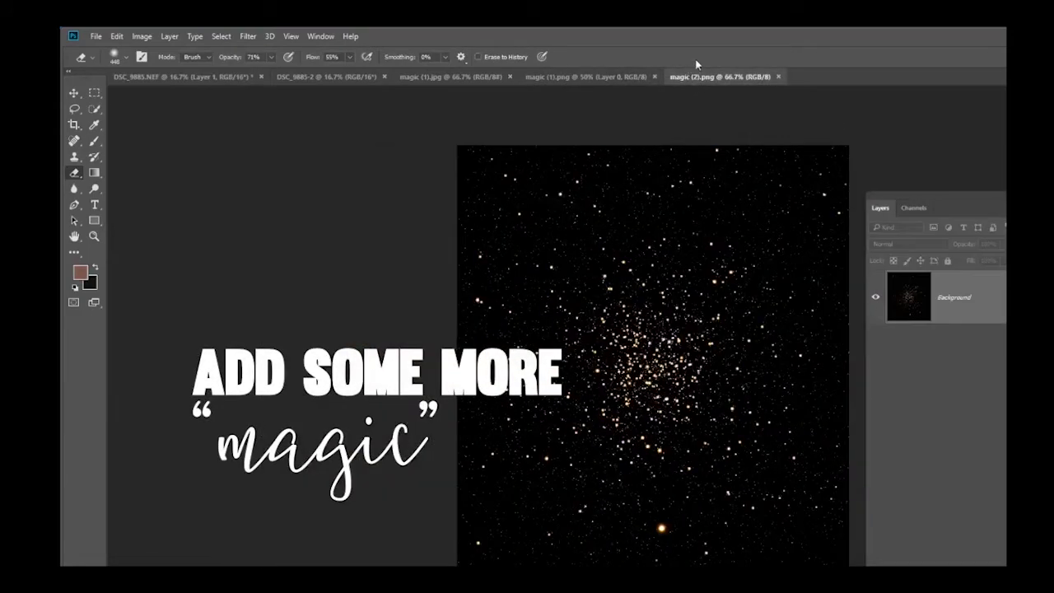
key("ctrl+a")
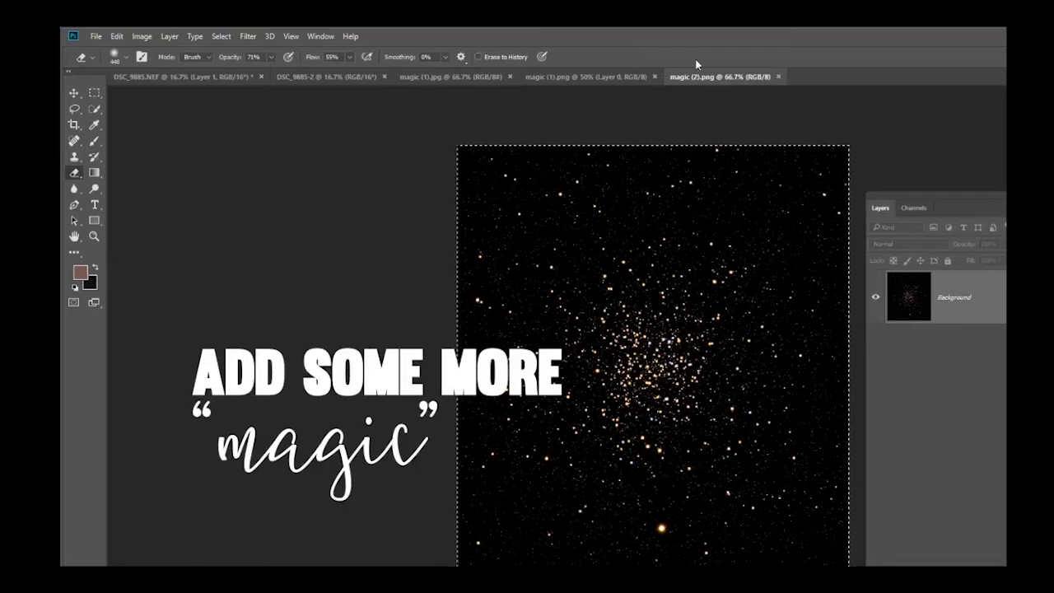
key("ctrl+Tab")
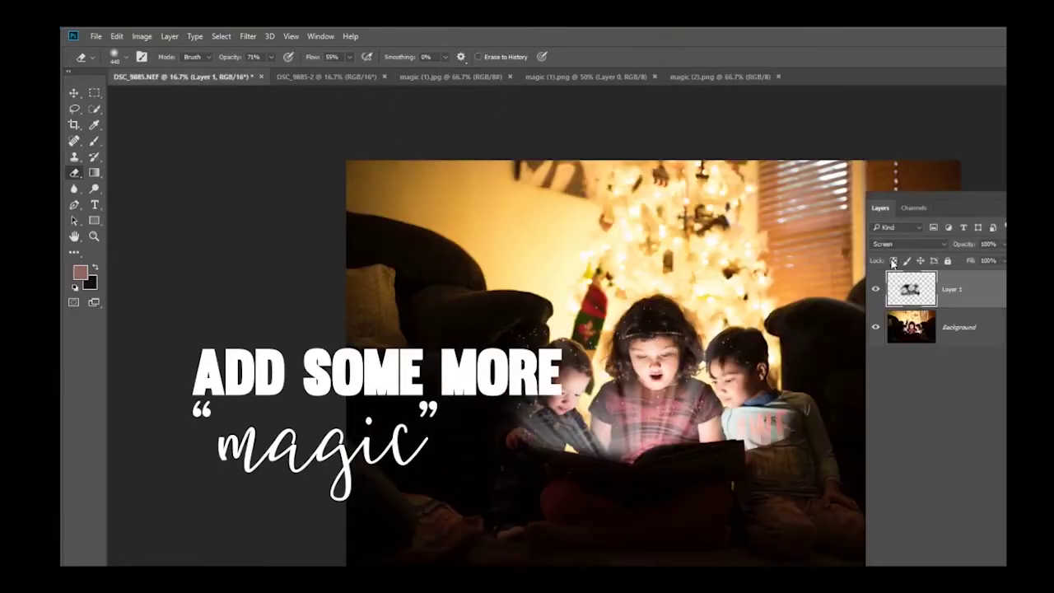
key("ctrl+v")
left_click(711, 308)
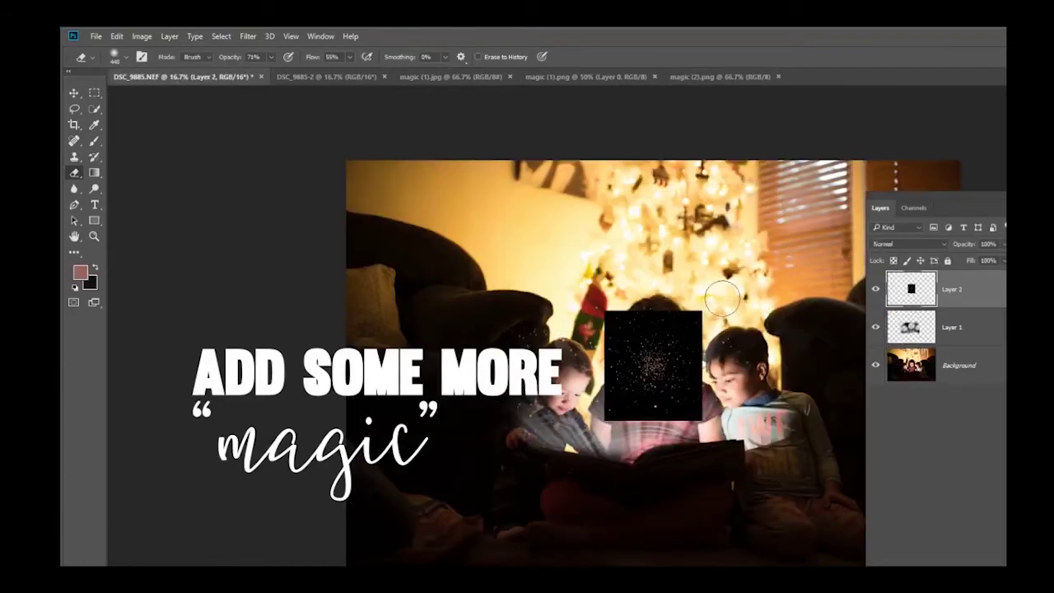
Enlarge and rotate the pasted starfield with Free Transform so it spans the children and the book at a slight tilt.
key("ctrl+t")
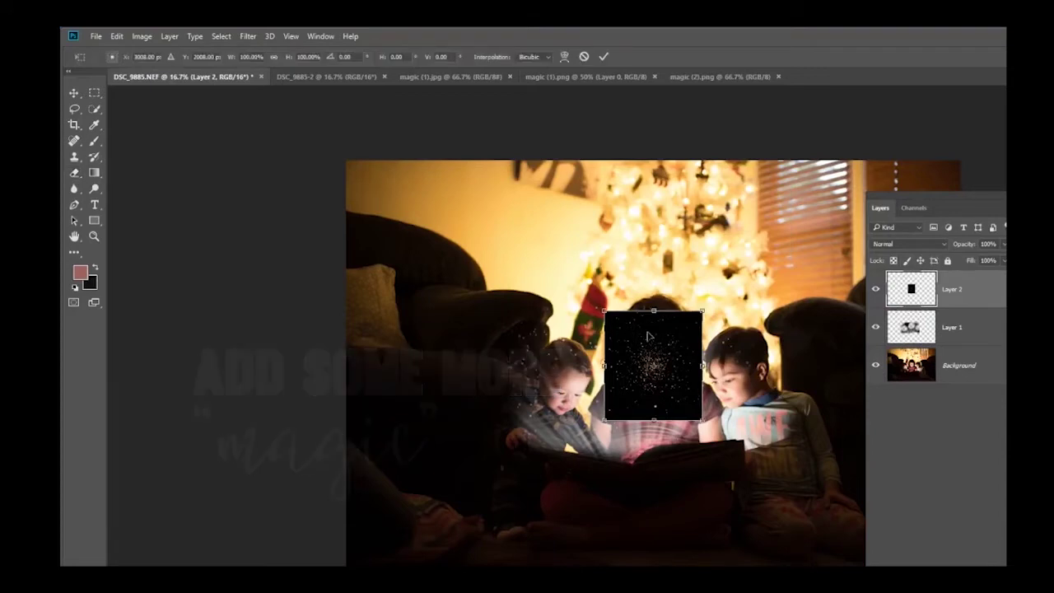
left_click_drag(701, 420, 844, 560)
left_click_drag(789, 483, 666, 369)
left_click_drag(733, 494, 740, 216)
left_click_drag(650, 353, 620, 297)
left_click_drag(727, 399, 828, 463)
left_click_drag(690, 383, 694, 434)
key("Return")
key("e")
Set the starfield layer's blend mode to Screen and its opacity to 60%.
left_click(886, 240)
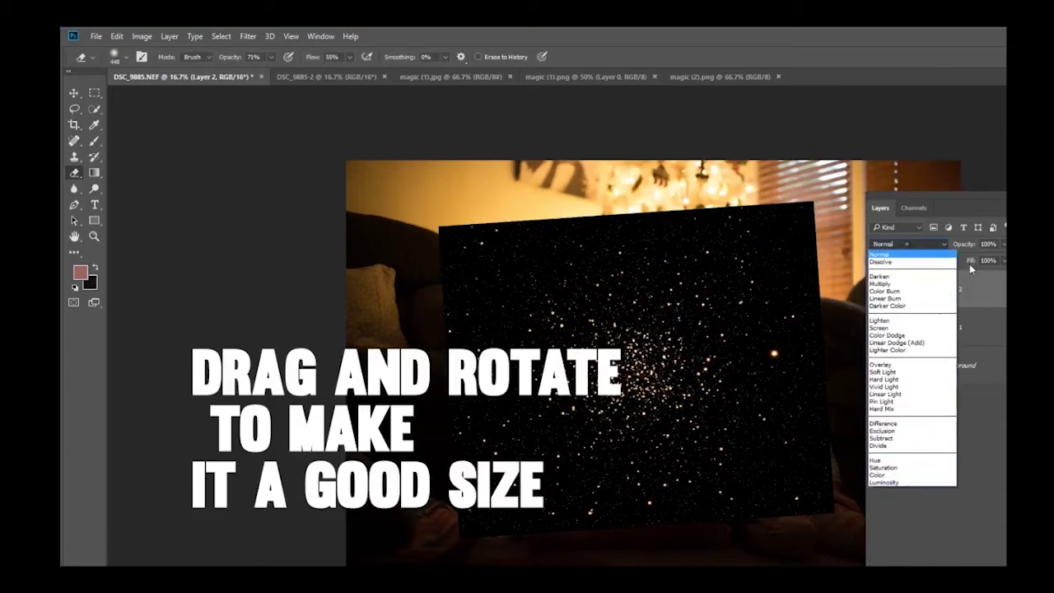
left_click(925, 341)
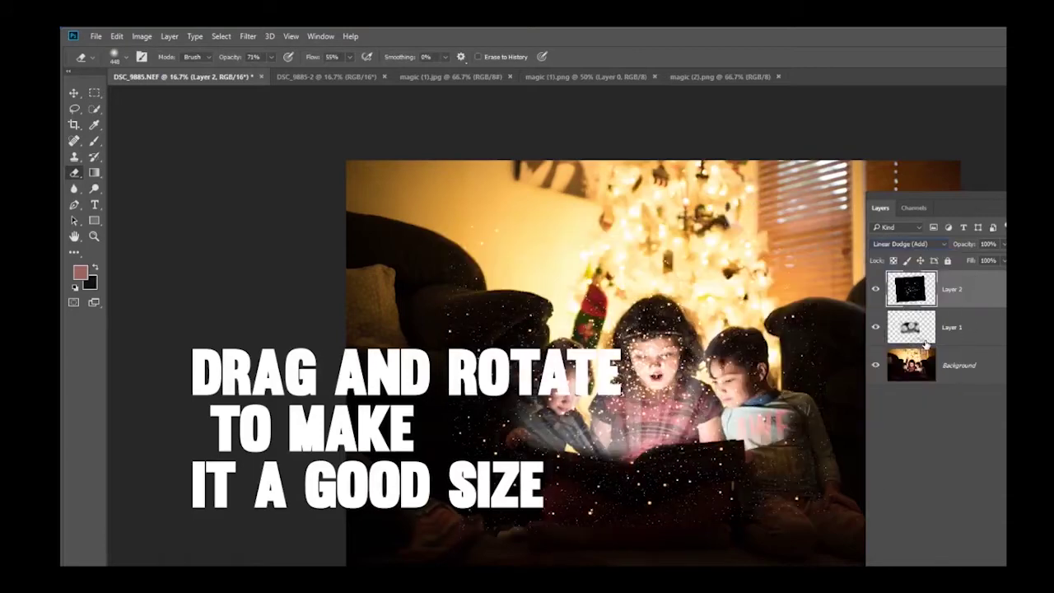
left_click(923, 244)
left_click(898, 318)
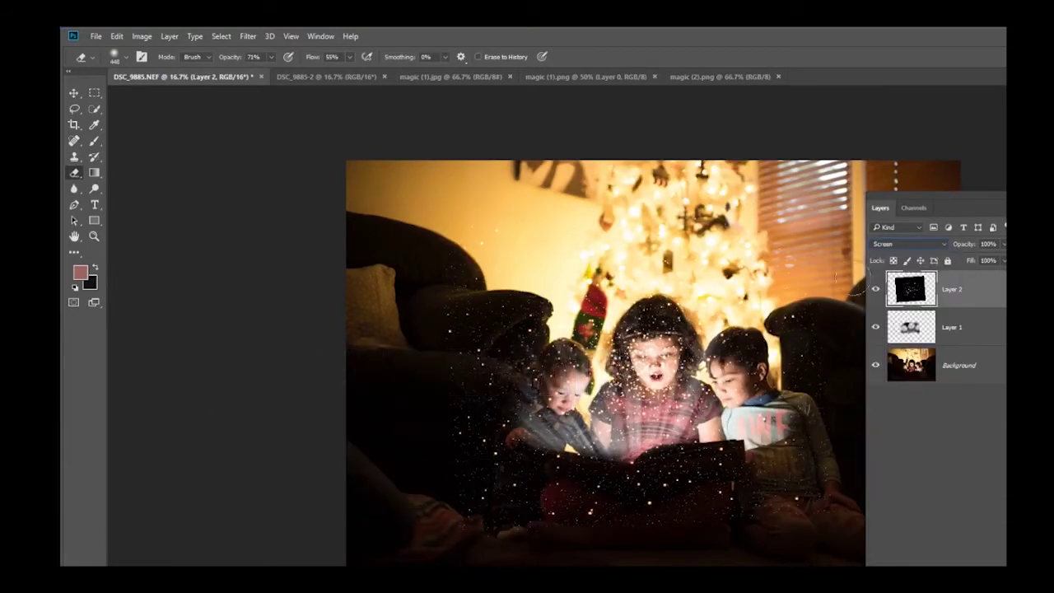
left_click(1003, 243)
left_click_drag(1003, 261, 968, 269)
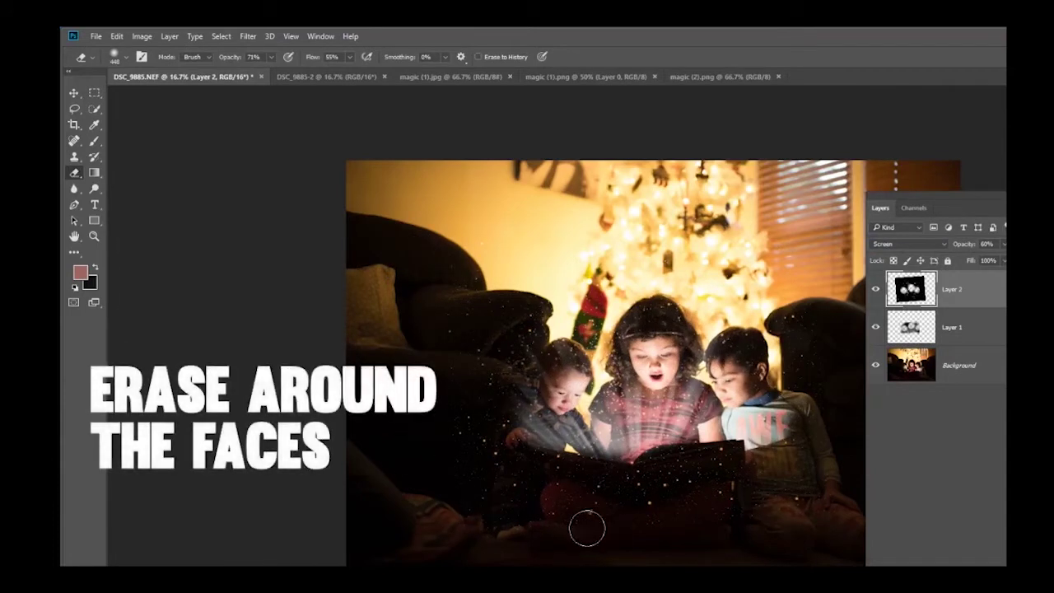
Erase the excess stars over the chairs, around the children and below the book on the starfield layer.
mouse_move(873, 298)
left_mouse_down()
mouse_move(492, 313)
mouse_move(448, 379)
left_mouse_up()
mouse_move(476, 471)
left_mouse_down()
mouse_move(775, 500)
mouse_move(567, 497)
mouse_move(674, 453)
left_mouse_up()
left_click(813, 320)
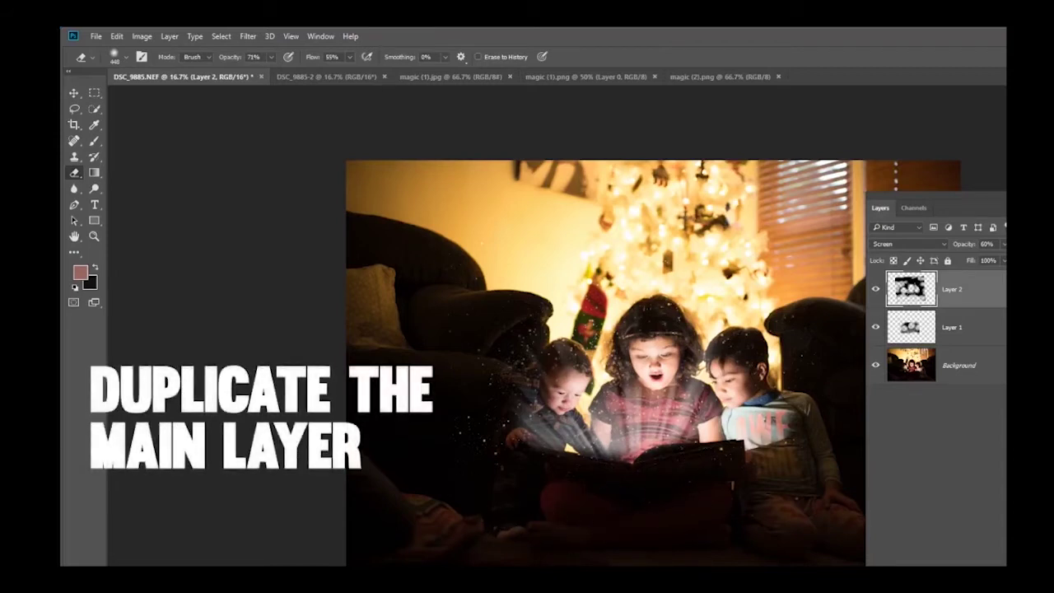
Duplicate the Background layer as Background copy in the same document.
left_click(998, 377)
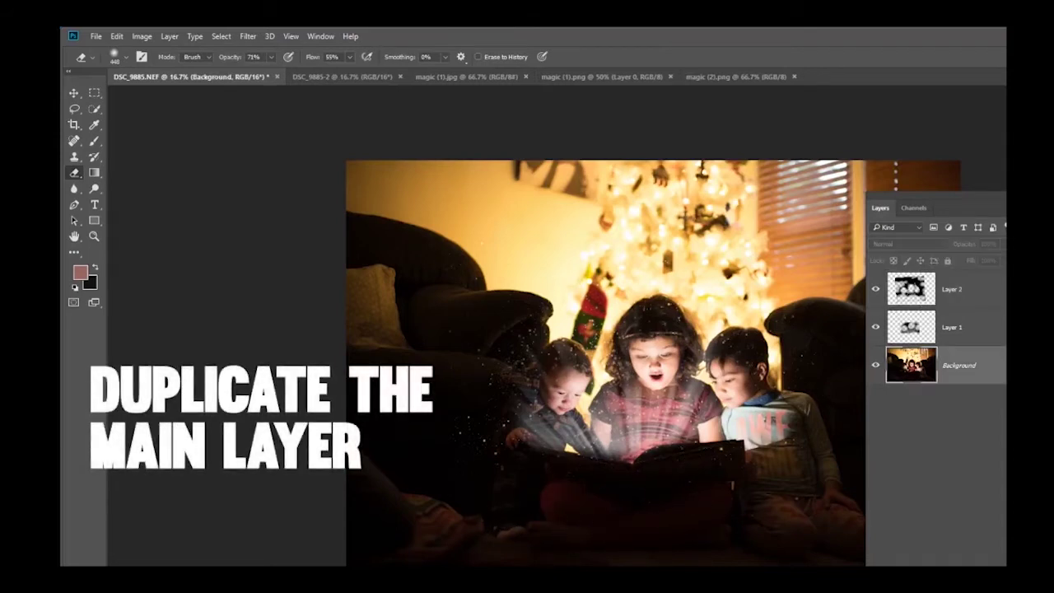
right_click(995, 373)
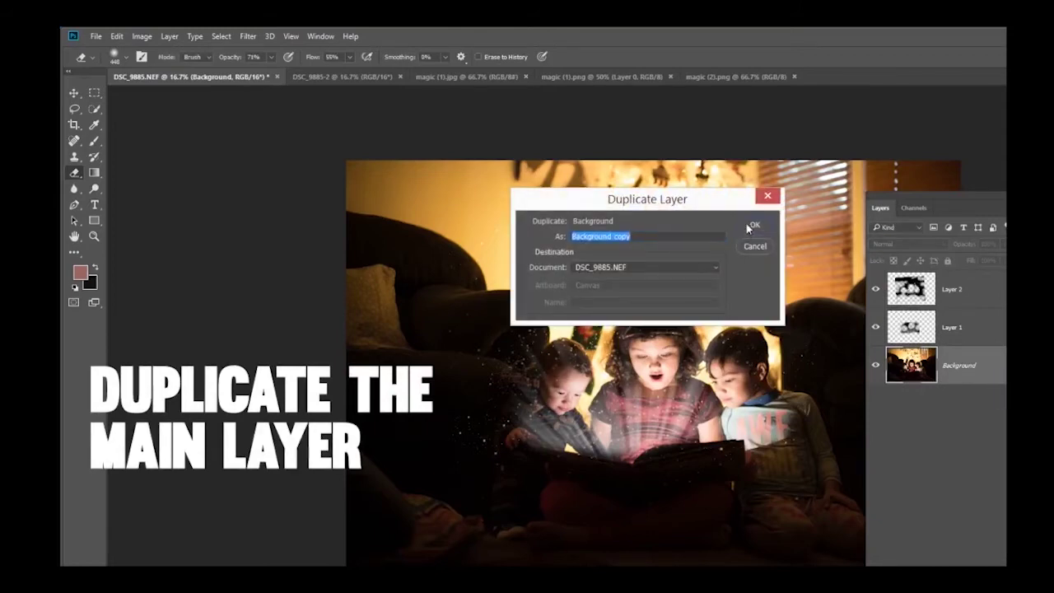
left_click(758, 216)
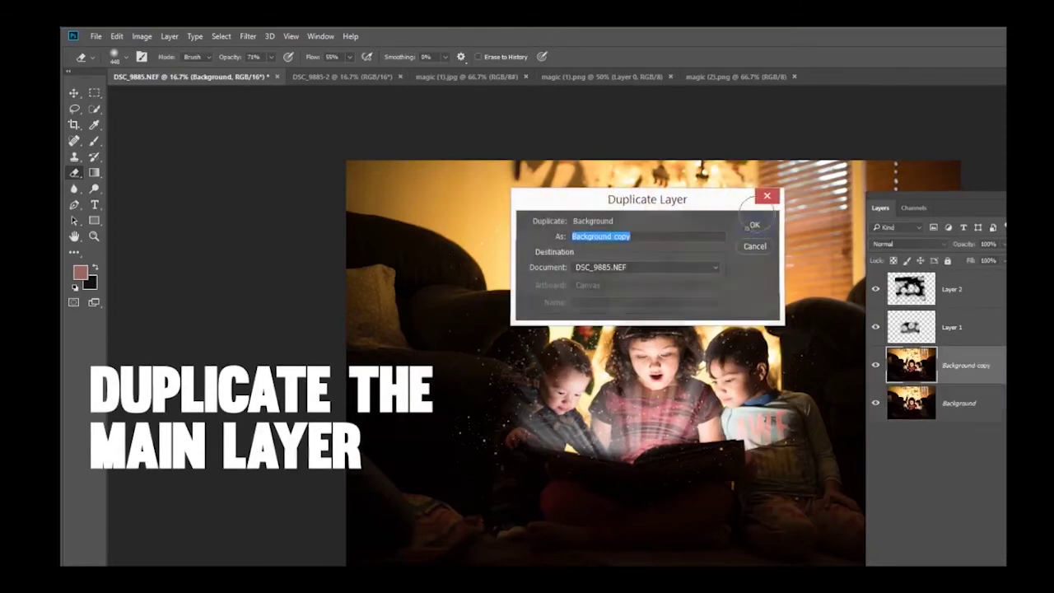
Apply Curves to the Background copy, slightly lifting the black point, deepening the shadows, raising the highlights and lowering the white point.
left_click(118, 37)
mouse_move(143, 39)
mouse_move(177, 74)
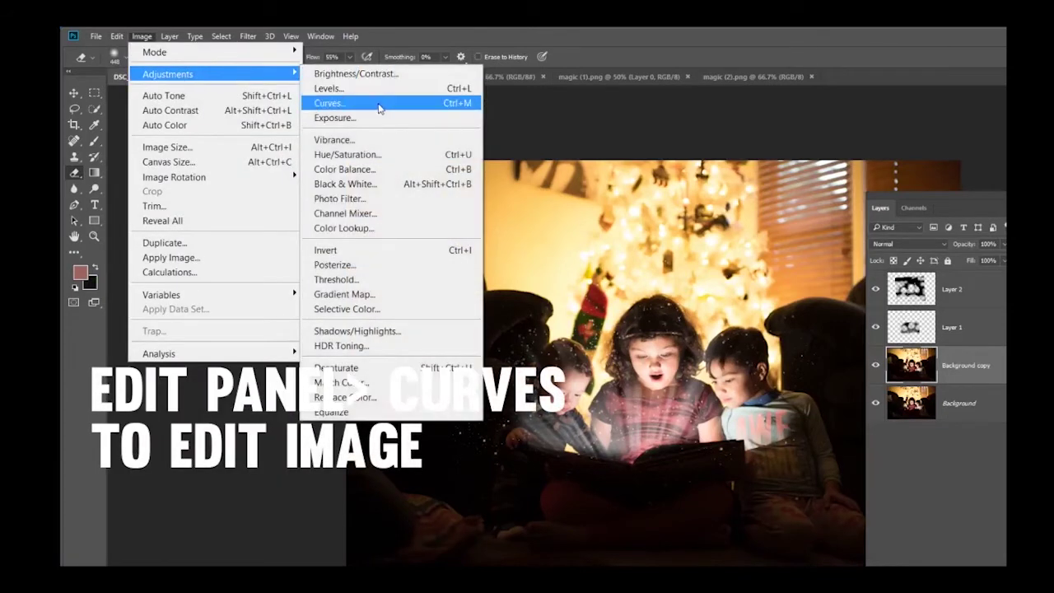
left_click(379, 104)
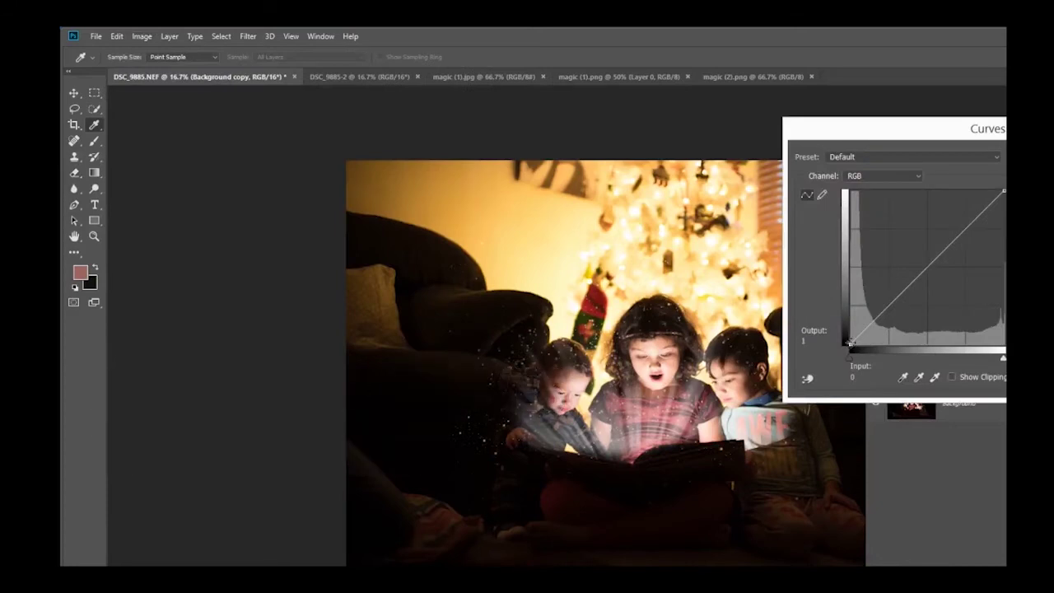
left_click_drag(850, 341, 855, 336)
left_click_drag(896, 306, 895, 310)
left_click_drag(959, 256, 960, 250)
mouse_move(1003, 192)
left_mouse_down()
mouse_move(1003, 212)
mouse_move(1004, 201)
left_mouse_up()
key("Return")
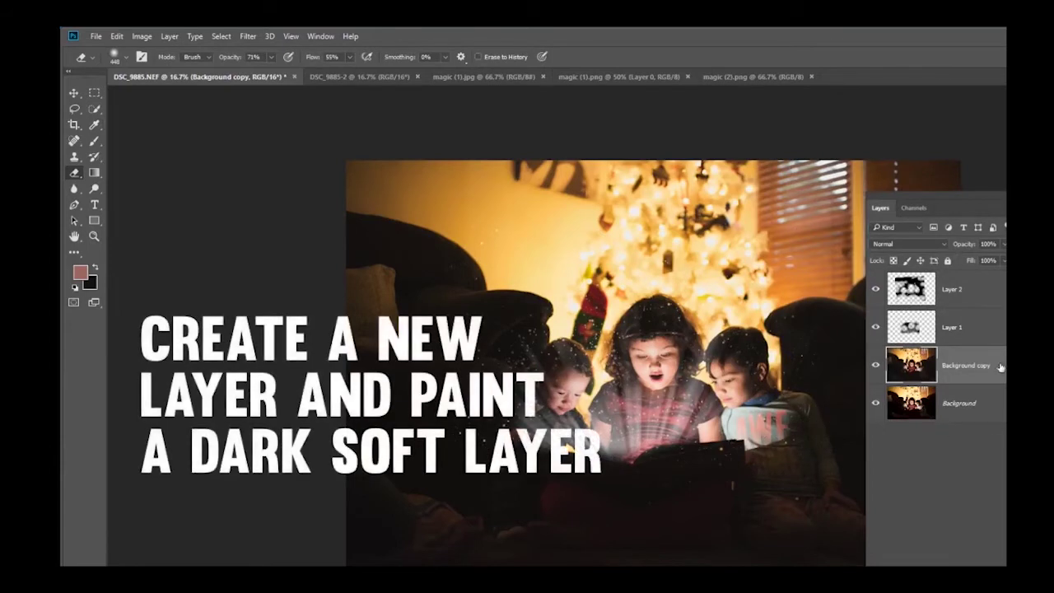
Add a new layer above Background copy and sample a near-black foreground colour from the dark area of the photo.
left_click_drag(1004, 195, 1006, 169)
key("ctrl+shift+alt+n")
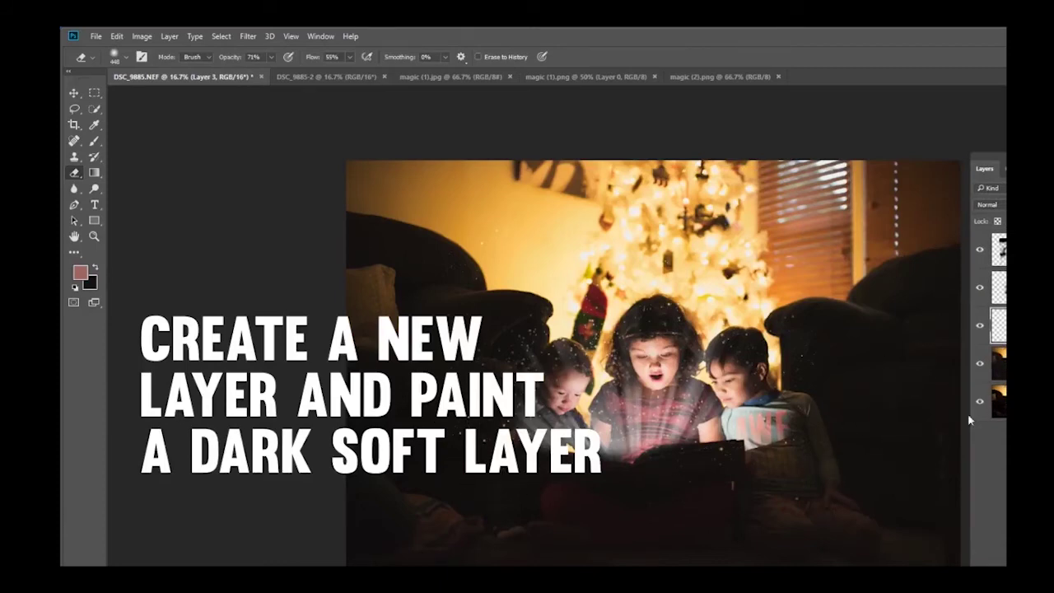
left_click(93, 143)
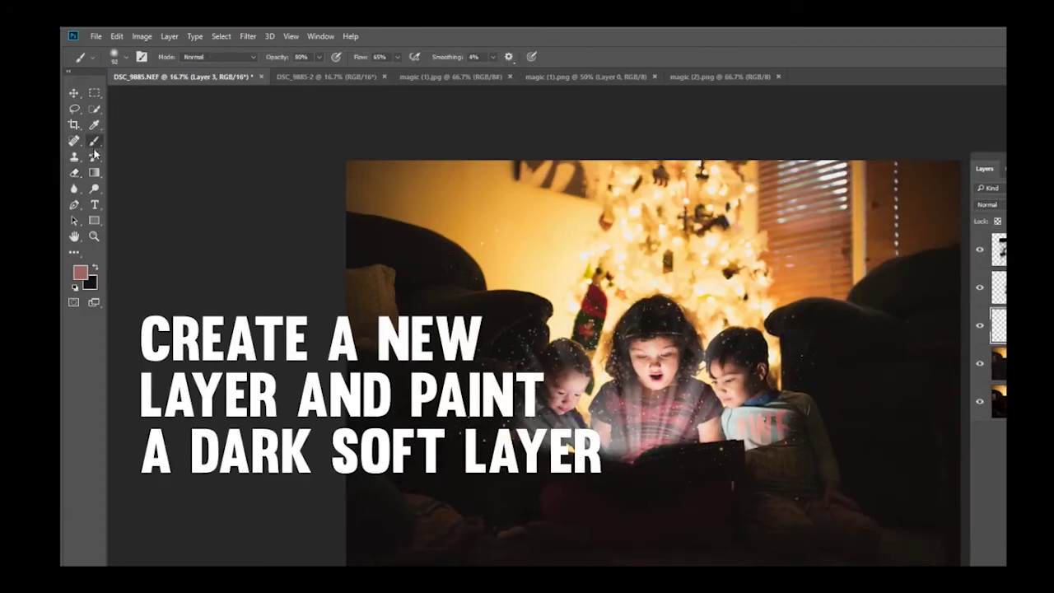
left_click(94, 124)
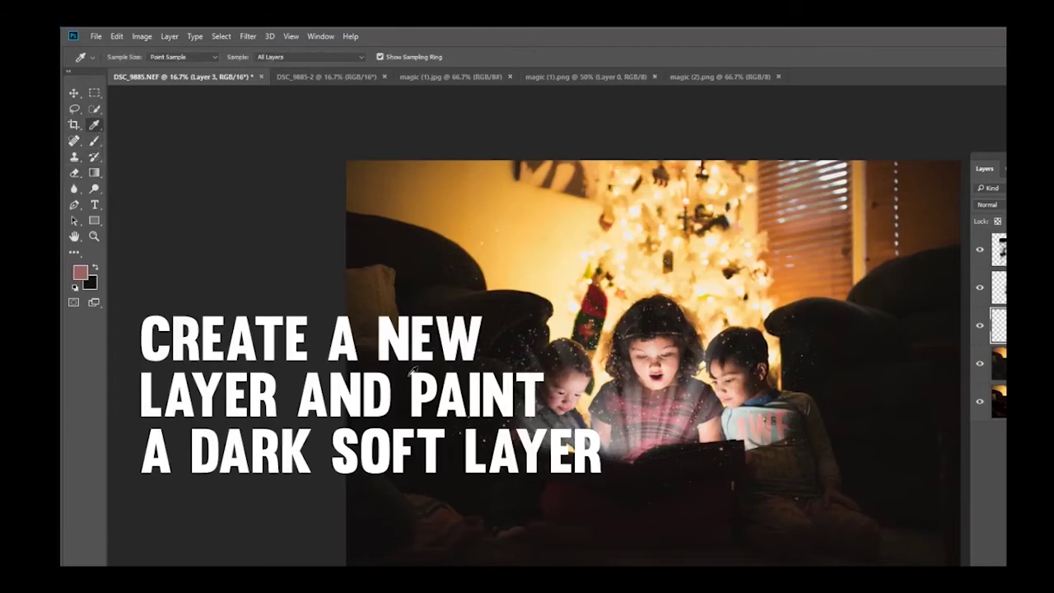
Set up a soft round brush at 1102 px with 68% opacity and 47% smoothing.
left_click(95, 142)
left_click(126, 57)
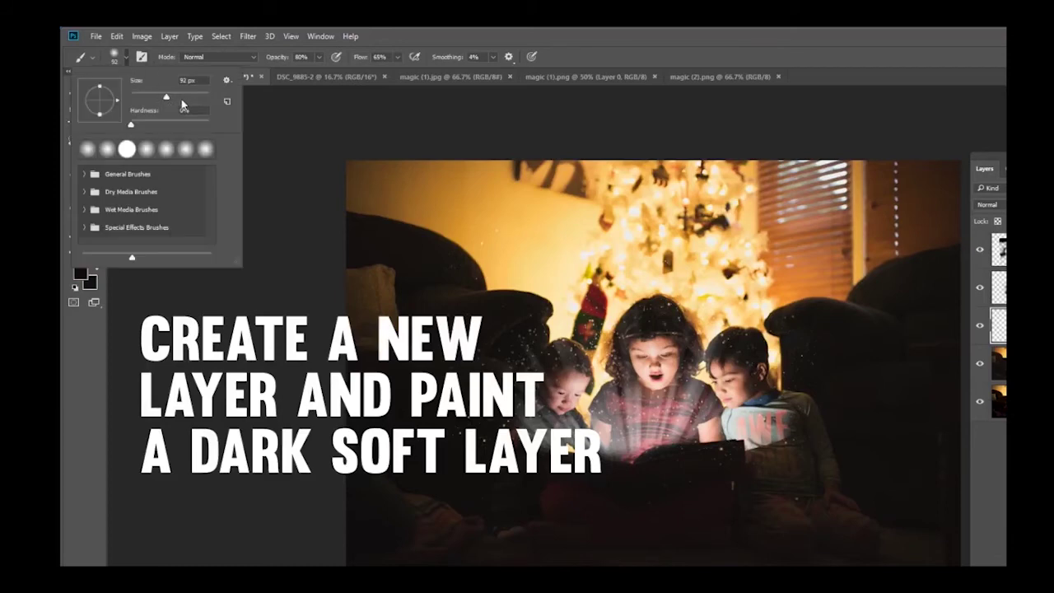
left_click(318, 58)
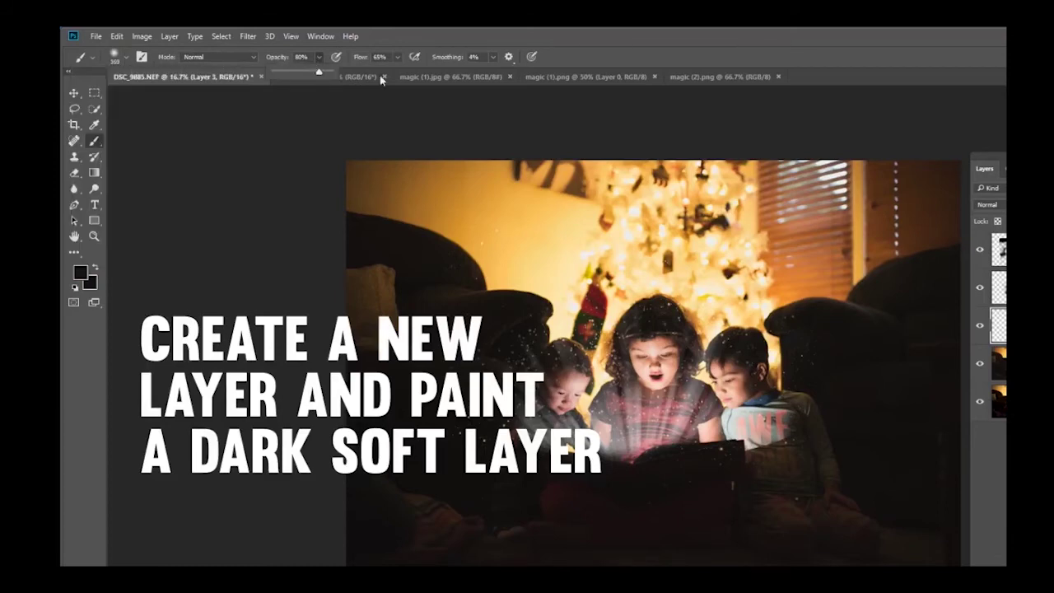
left_click(491, 59)
left_click(517, 72)
left_click(397, 57)
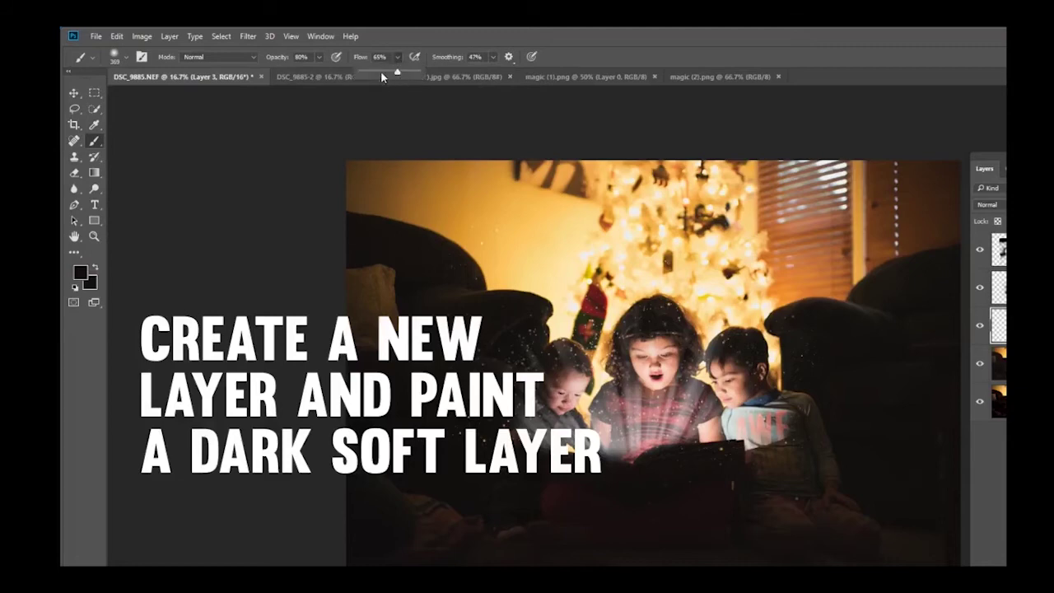
left_click(318, 59)
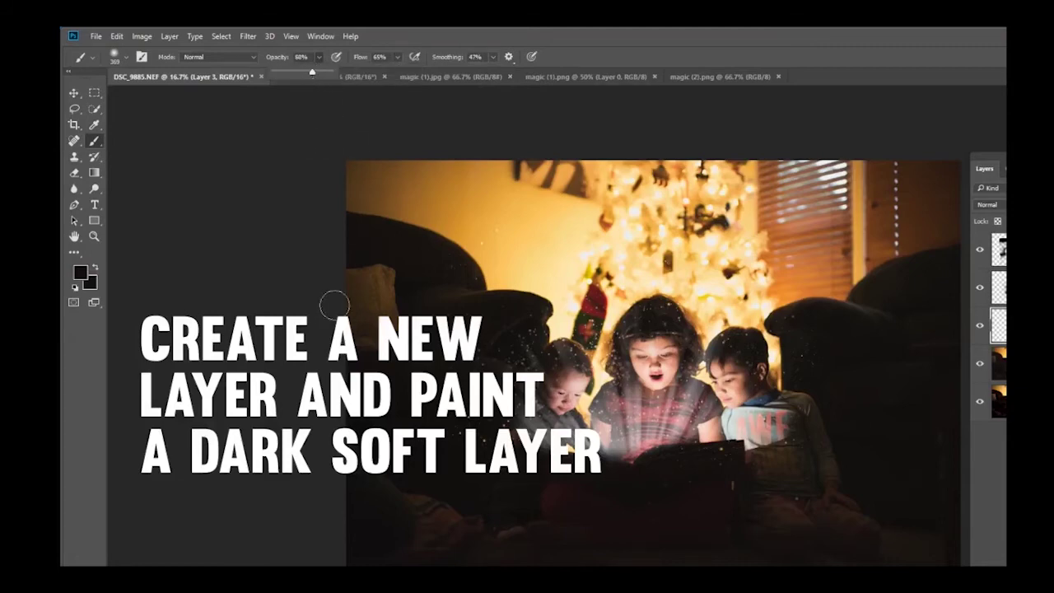
left_click(126, 61)
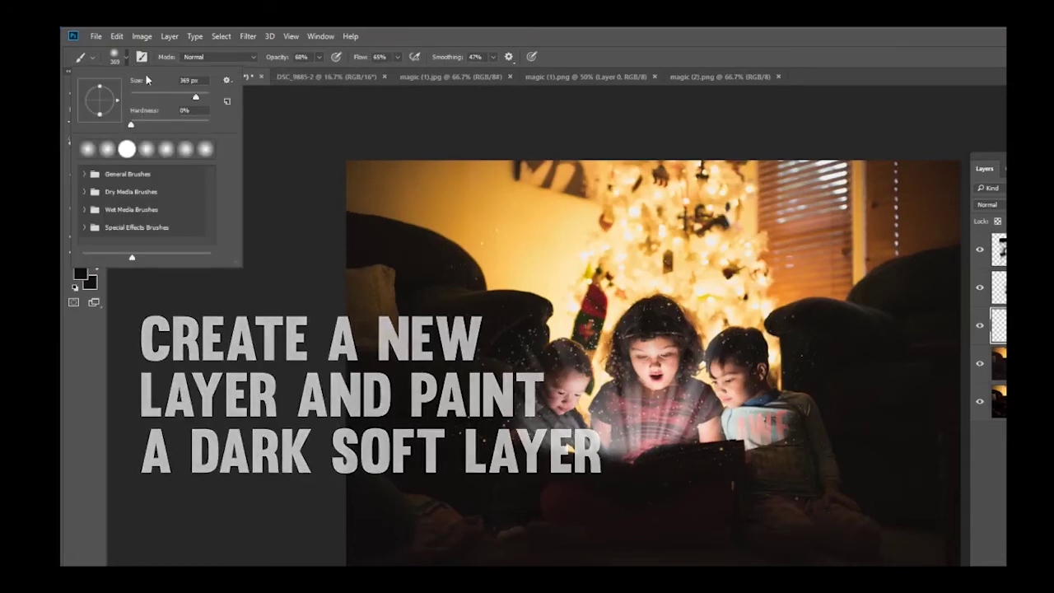
left_click(203, 96)
Paint soft darkness on the new layer over the chairs, the floor, and the areas beside the children and below the book.
left_click(348, 305)
mouse_move(346, 304)
left_mouse_down()
mouse_move(388, 338)
mouse_move(380, 280)
mouse_move(355, 362)
mouse_move(368, 416)
mouse_move(427, 452)
mouse_move(386, 493)
mouse_move(400, 536)
mouse_move(847, 523)
mouse_move(901, 500)
mouse_move(845, 443)
mouse_move(807, 468)
mouse_move(818, 469)
mouse_move(802, 419)
mouse_move(790, 420)
mouse_move(810, 448)
mouse_move(813, 426)
mouse_move(756, 445)
mouse_move(782, 454)
mouse_move(796, 422)
mouse_move(795, 453)
left_mouse_up()
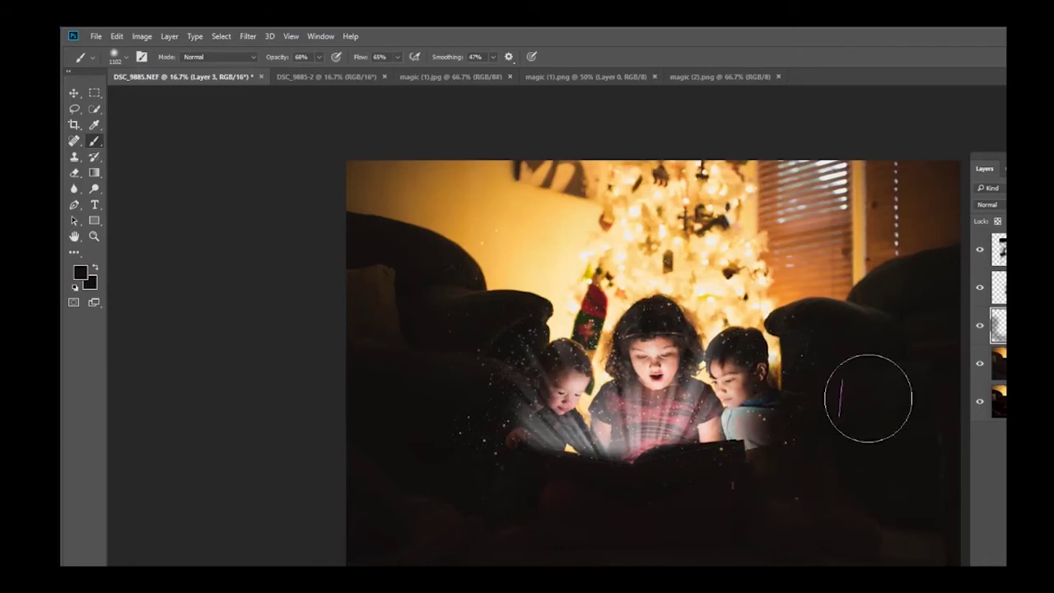
mouse_move(905, 391)
left_mouse_down()
mouse_move(961, 370)
mouse_move(863, 473)
mouse_move(883, 554)
mouse_move(807, 466)
mouse_move(825, 489)
mouse_move(601, 538)
mouse_move(460, 499)
mouse_move(376, 452)
mouse_move(421, 388)
mouse_move(418, 312)
mouse_move(311, 293)
mouse_move(355, 300)
mouse_move(412, 281)
mouse_move(347, 302)
mouse_move(449, 432)
mouse_move(442, 477)
mouse_move(469, 515)
mouse_move(623, 540)
mouse_move(887, 517)
mouse_move(922, 477)
mouse_move(930, 385)
mouse_move(867, 354)
mouse_move(952, 370)
mouse_move(918, 500)
mouse_move(933, 582)
mouse_move(556, 568)
mouse_move(569, 546)
left_mouse_up()
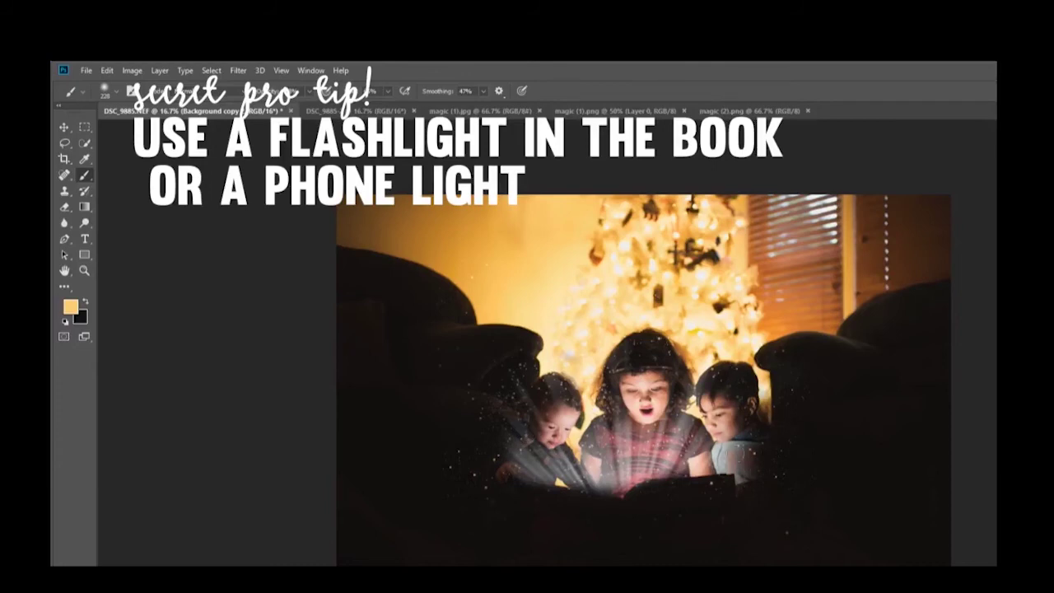
Switch to Lightroom and compare the dark shots taken without a flashlight, DSC_9866 and DSC_9865.
key("alt+Tab")
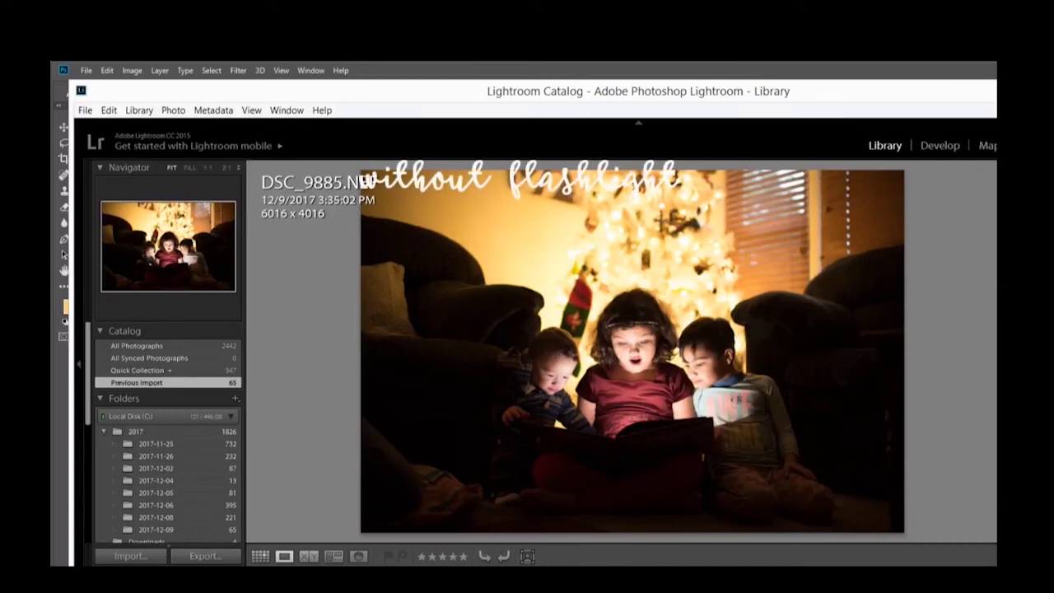
key("Right")
key("Right")
key("Right")
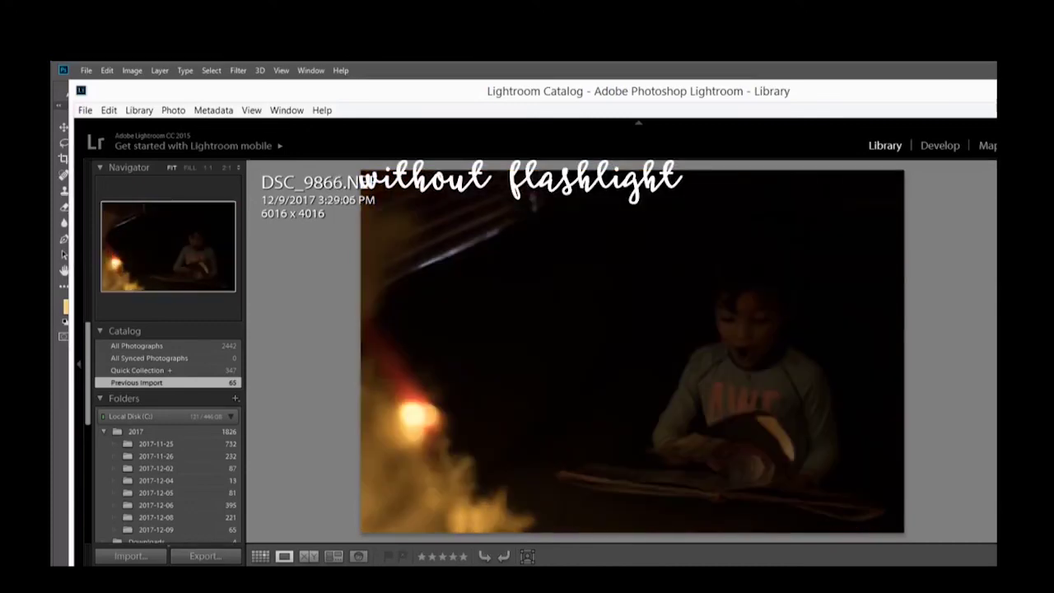
key("Left")
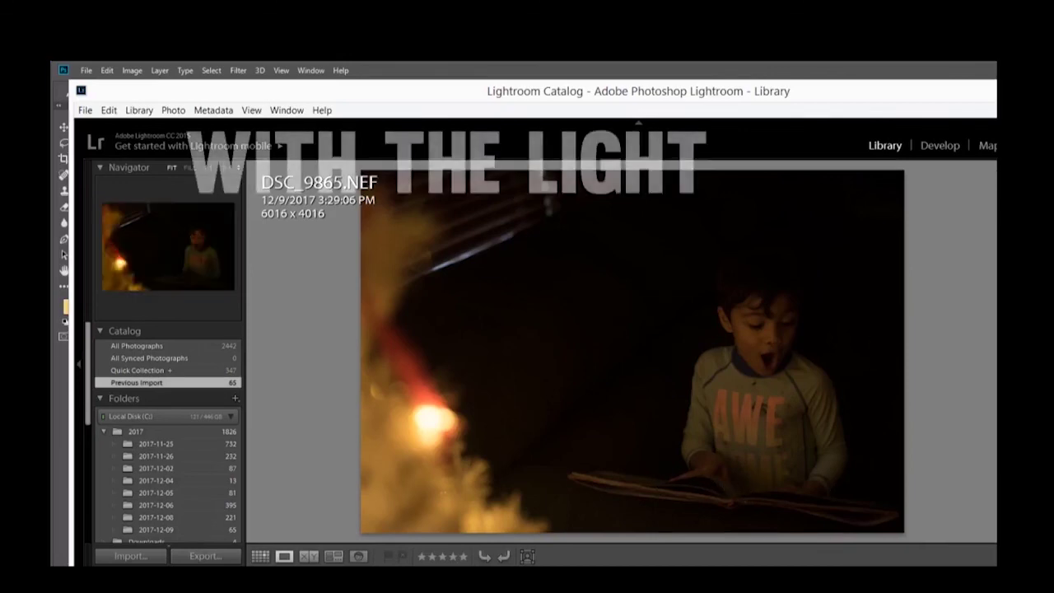
Browse the photos of the children lit by the light in the book, ending on the edited DSC_9885-Edit.tif.
key("Right")
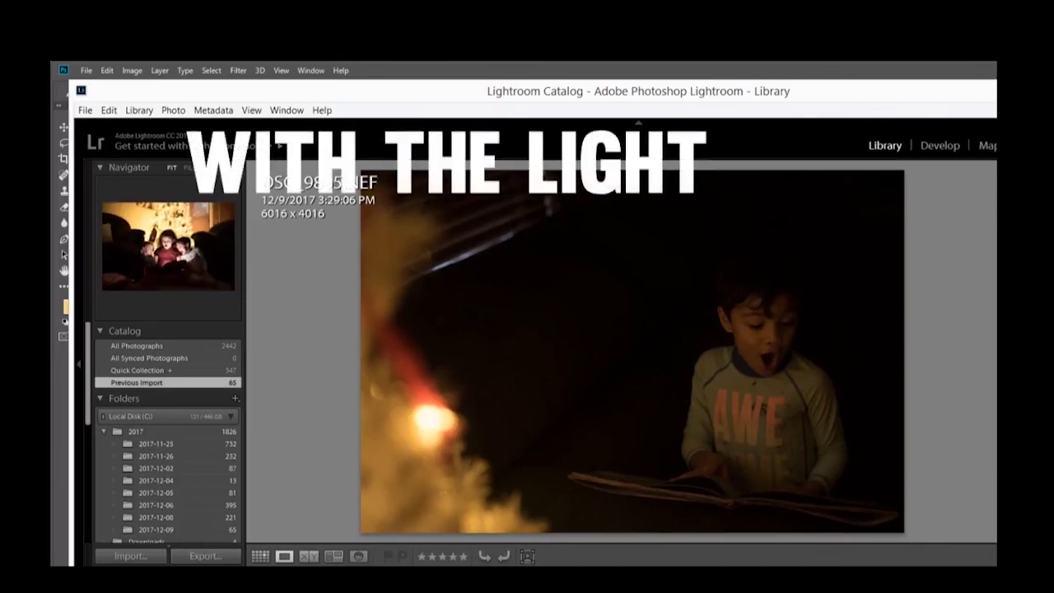
key("Right")
key("Right")
key("Right")
key("Right")
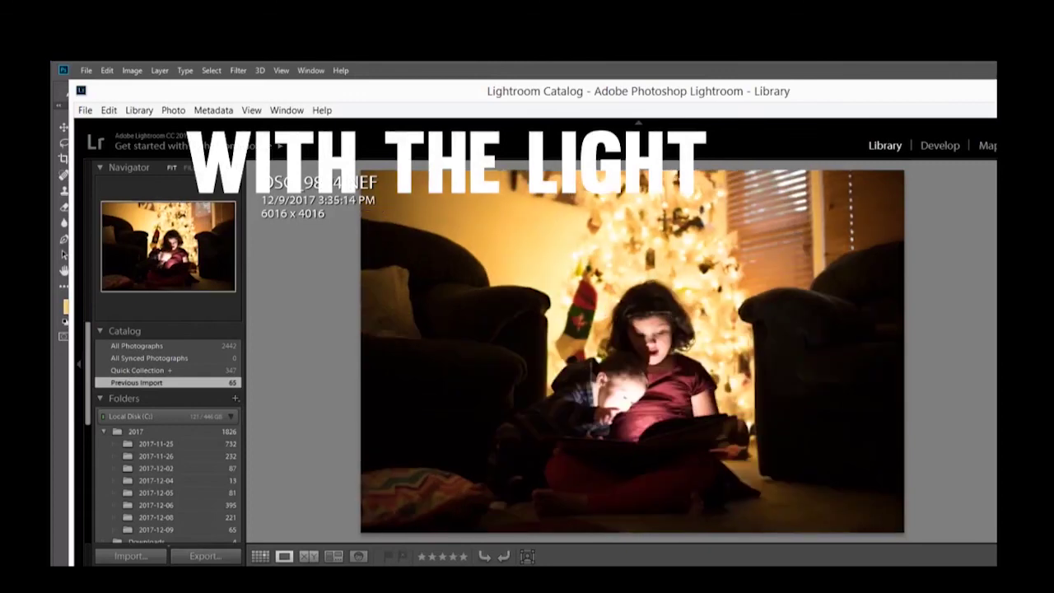
key("Left")
key("Left")
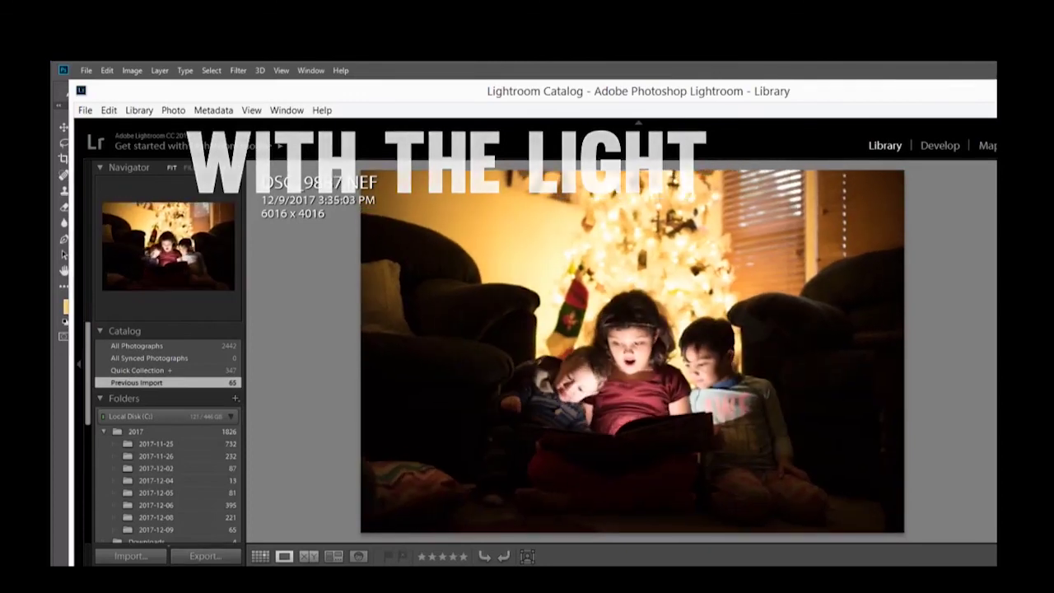
key("Left")
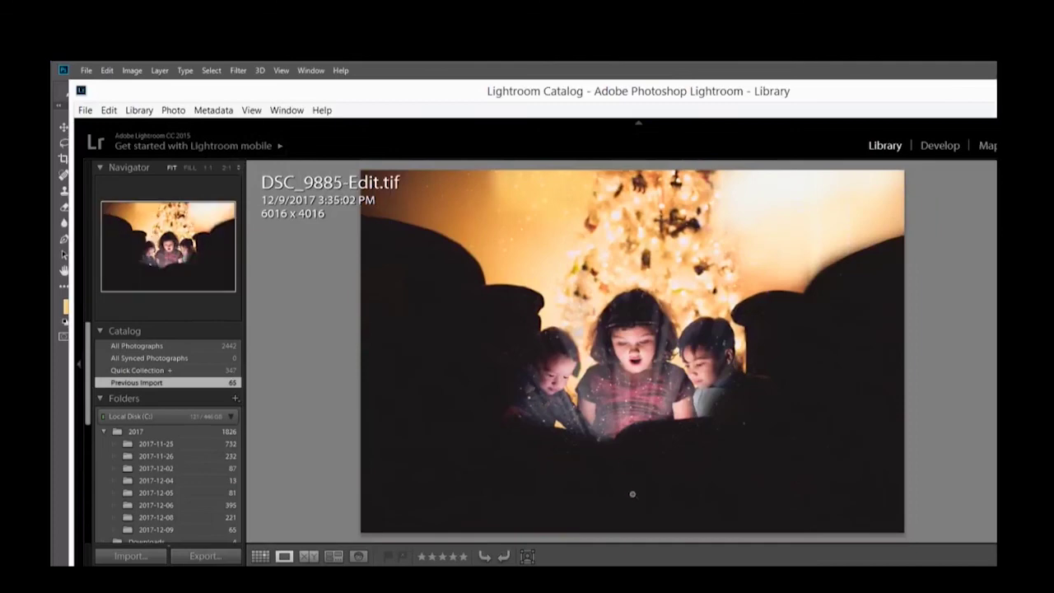